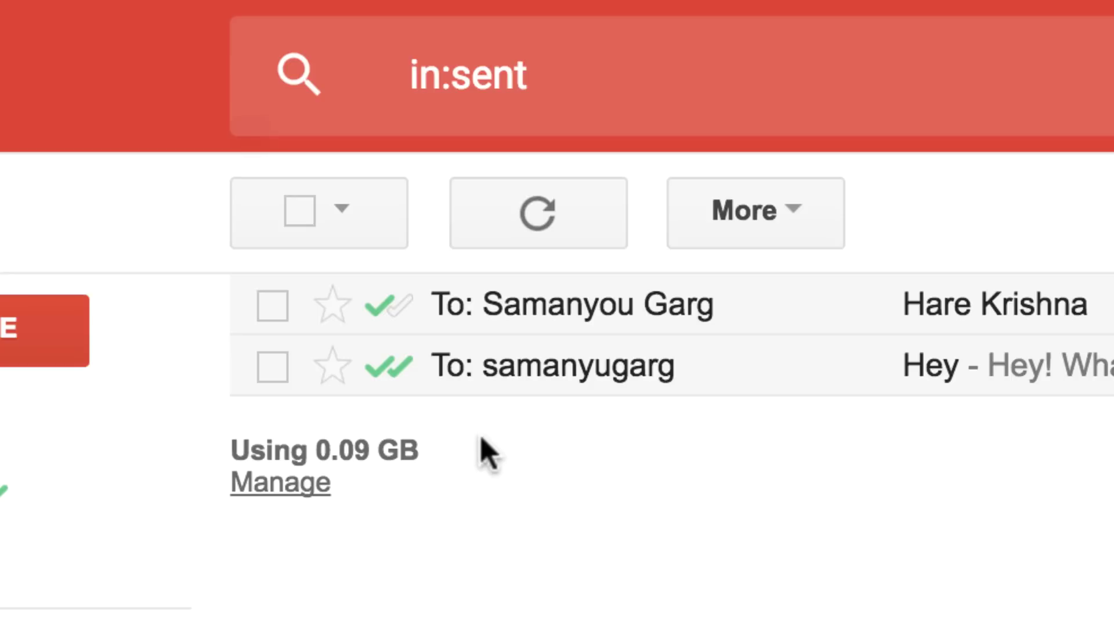
# Step: Preview the read-receipt check marks on the sent messages in Sent Mail
pyautogui.moveTo(381, 328)
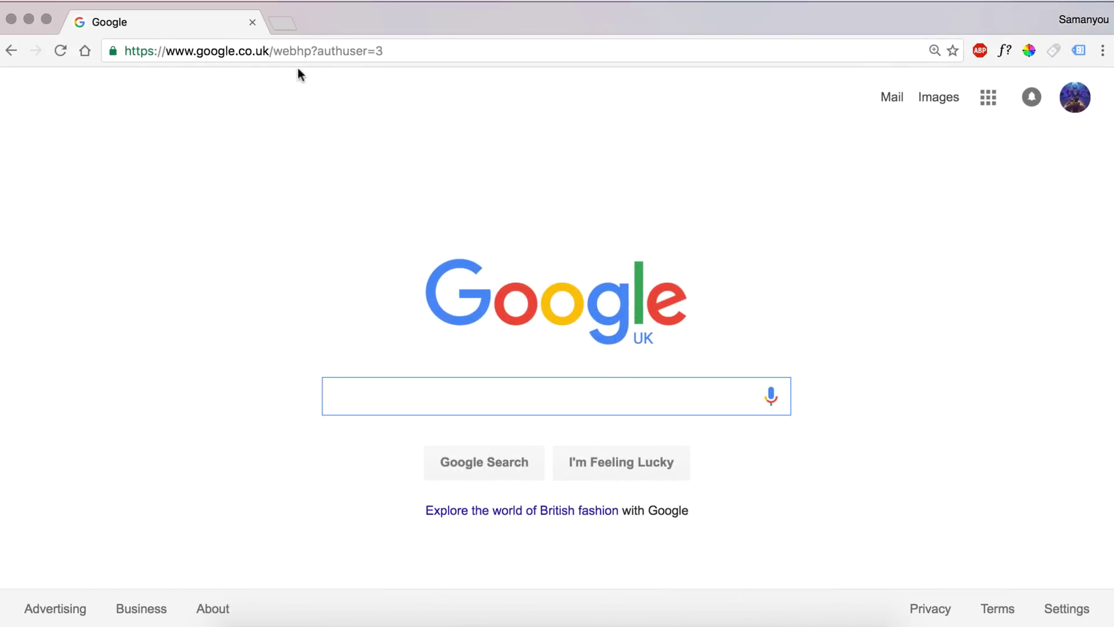
# Step: Go to mailtrack.io and add the Mailtrack for Gmail extension to Chrome
pyautogui.click(229, 50)
pyautogui.write('mailtrack')
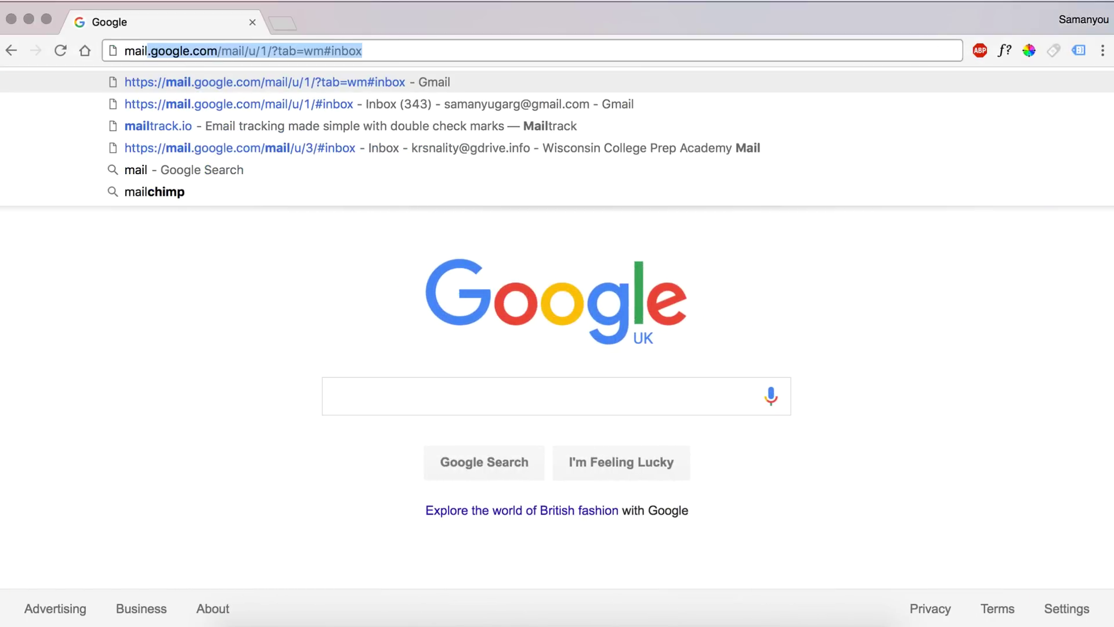
pyautogui.write('.i')
pyautogui.press('Return')
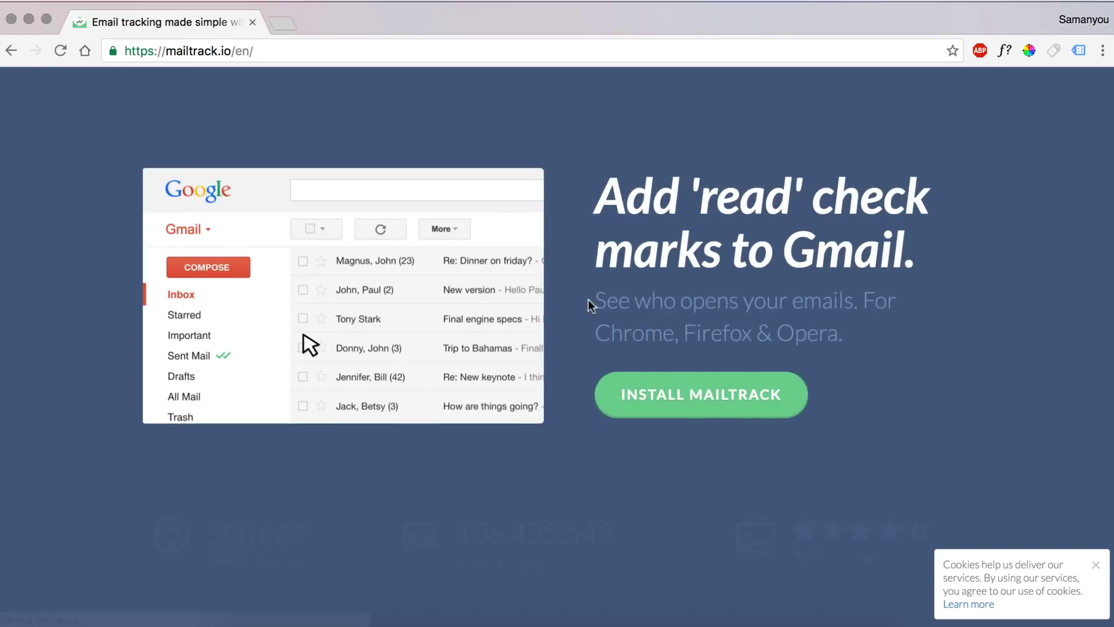
pyautogui.click(686, 407)
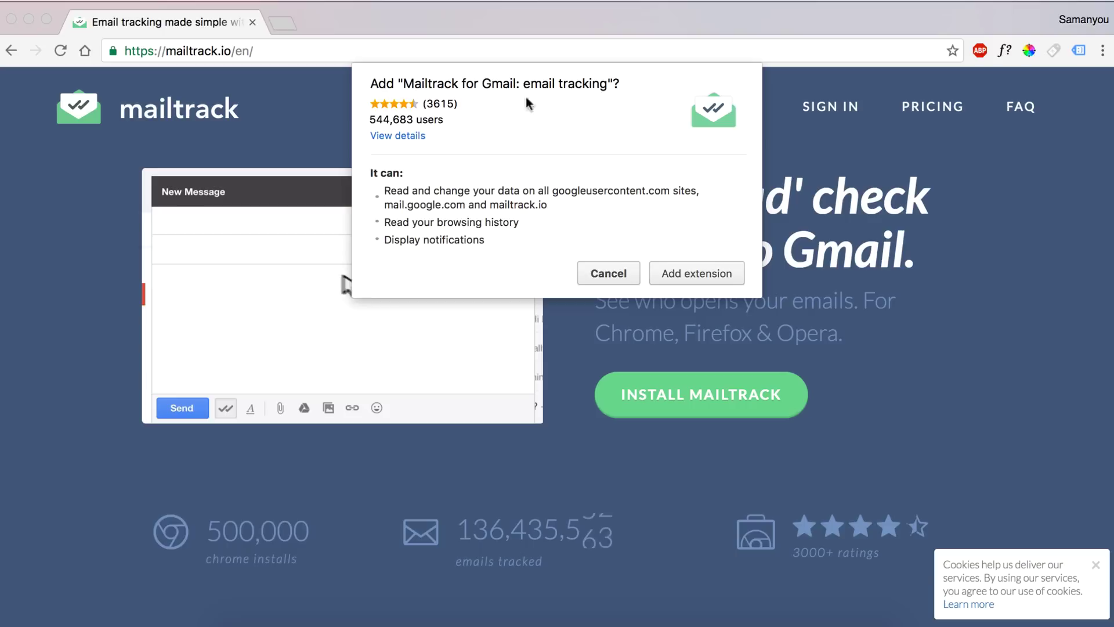
pyautogui.click(686, 274)
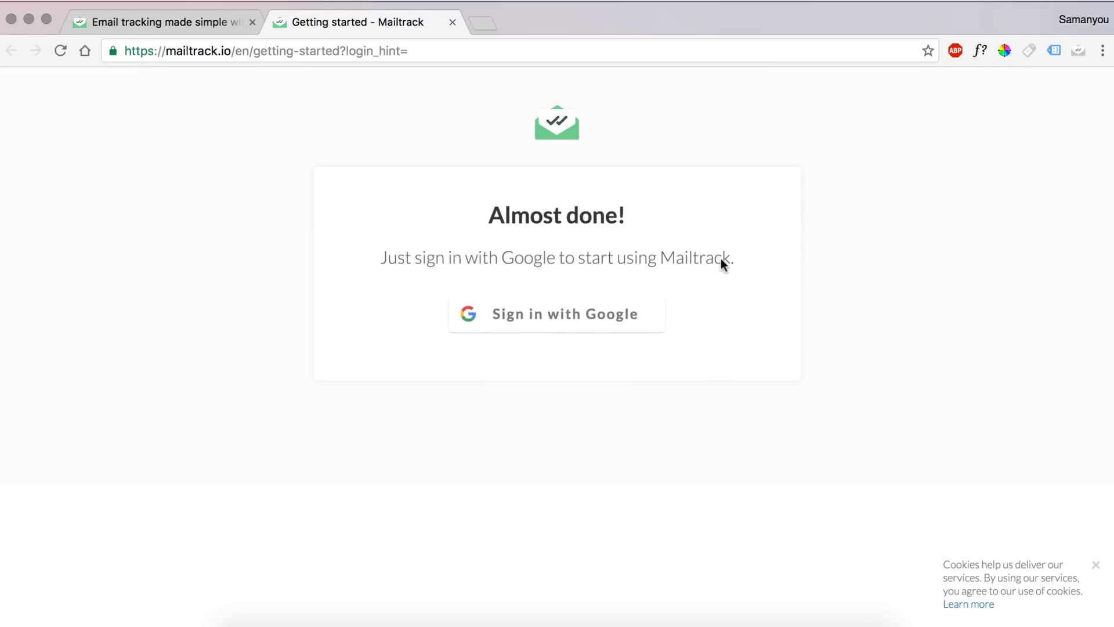
# Step: Sign in to Mailtrack with the Google account, allow offline access, and decline the Pro upgrade
pyautogui.click(552, 322)
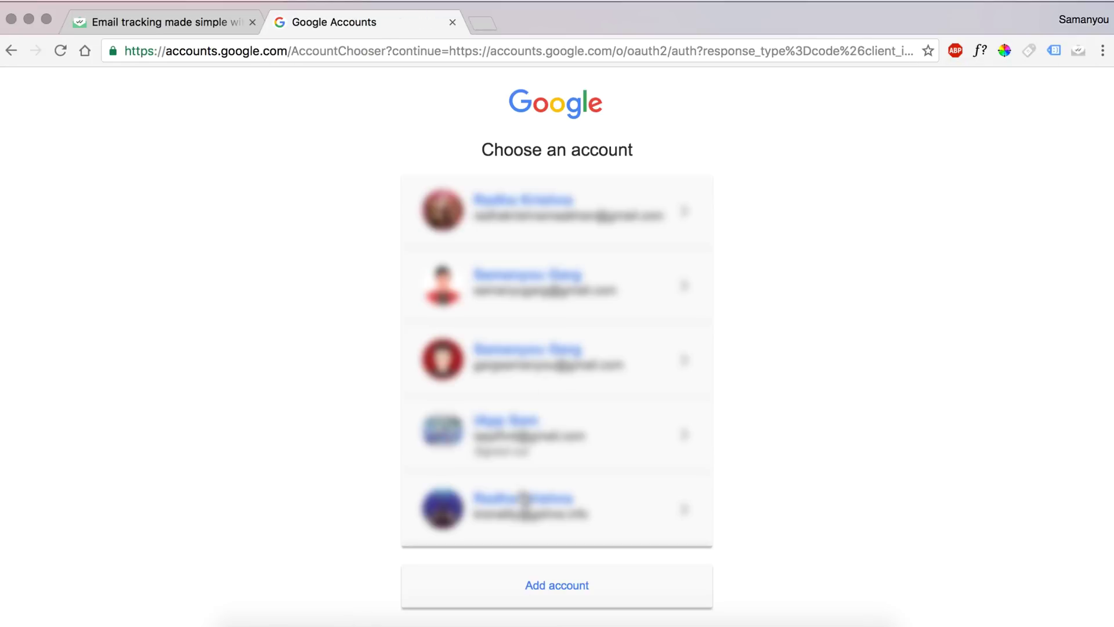
pyautogui.click(523, 499)
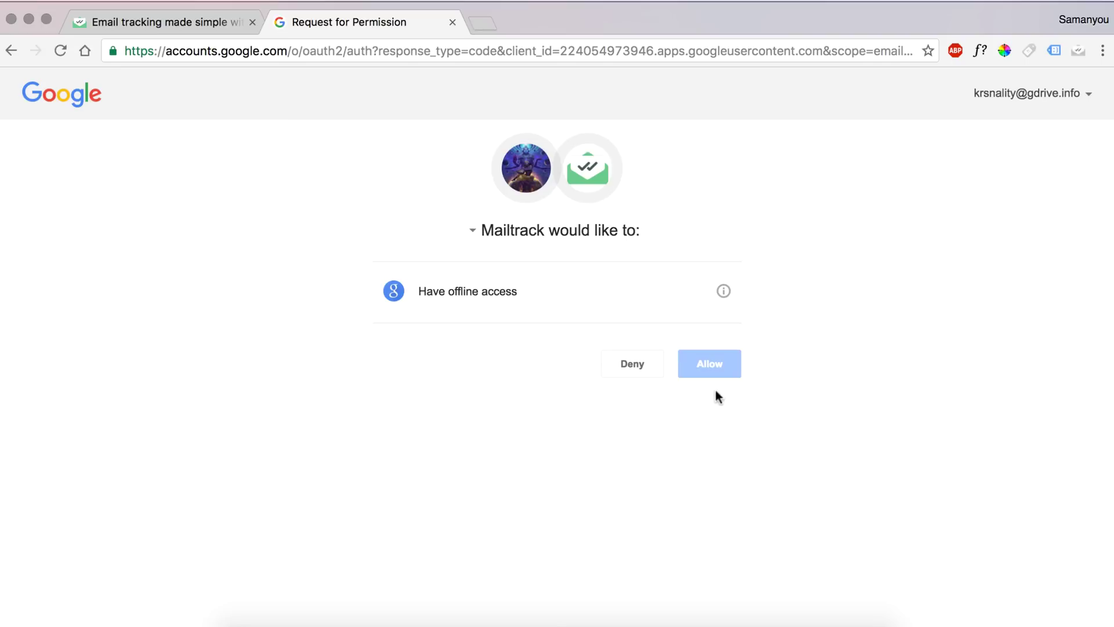
pyautogui.click(711, 369)
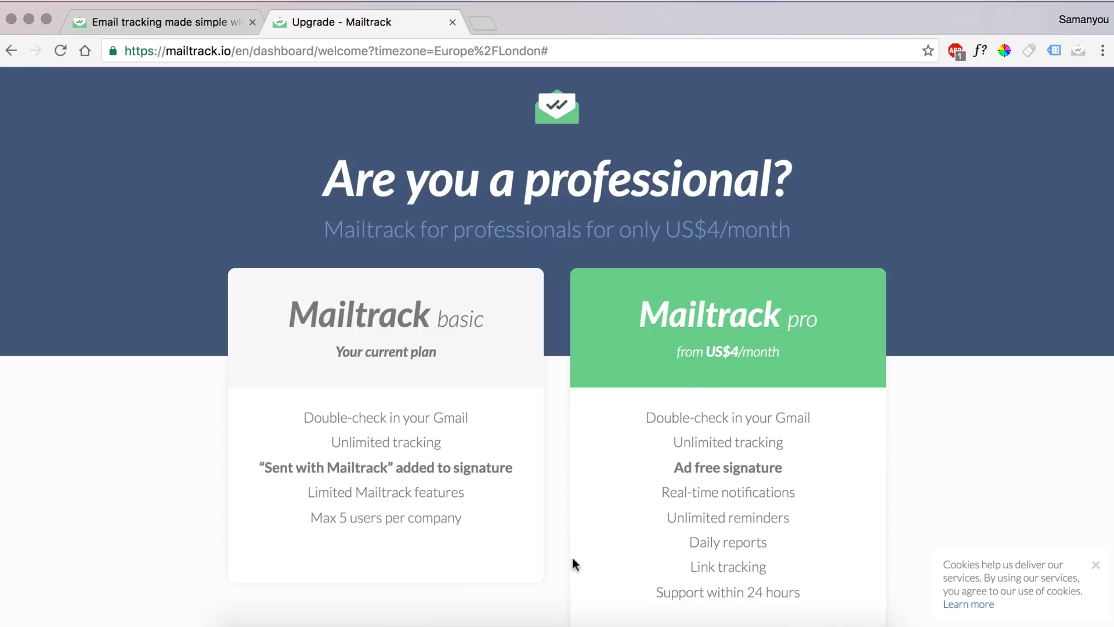
pyautogui.scroll(-5, 572, 564)
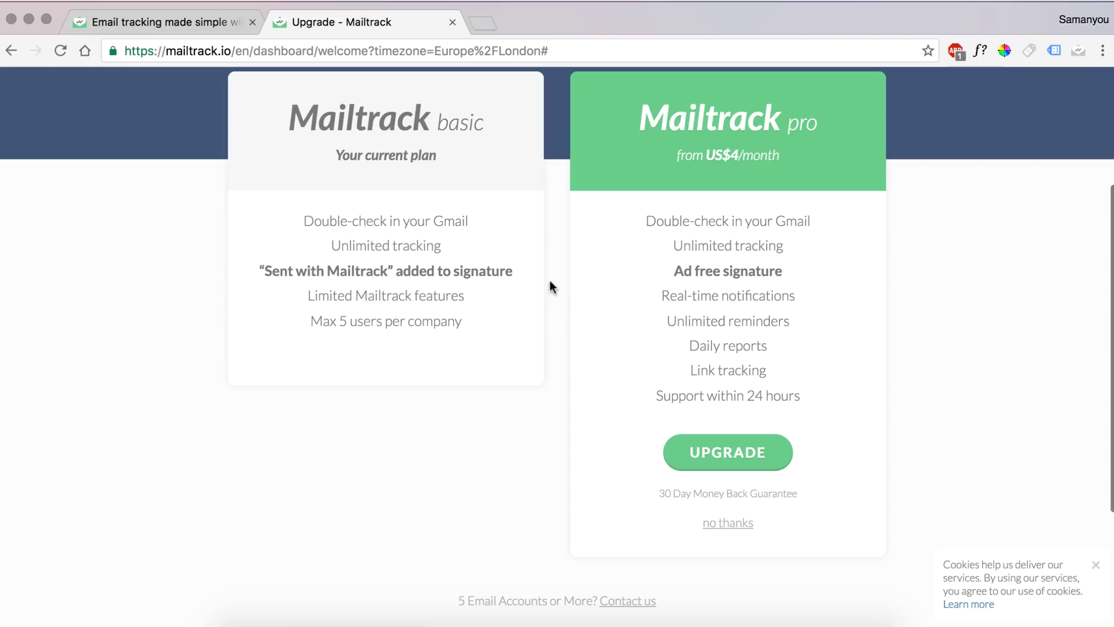
pyautogui.click(732, 526)
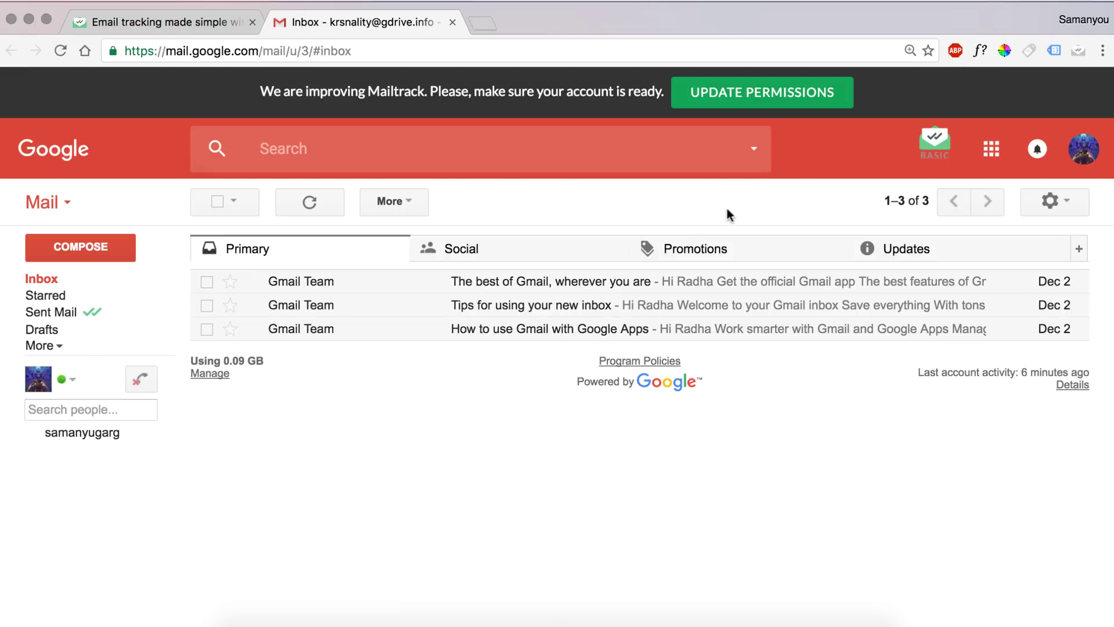
# Step: Grant Mailtrack's additional permissions from the update banner above the inbox
pyautogui.click(790, 107)
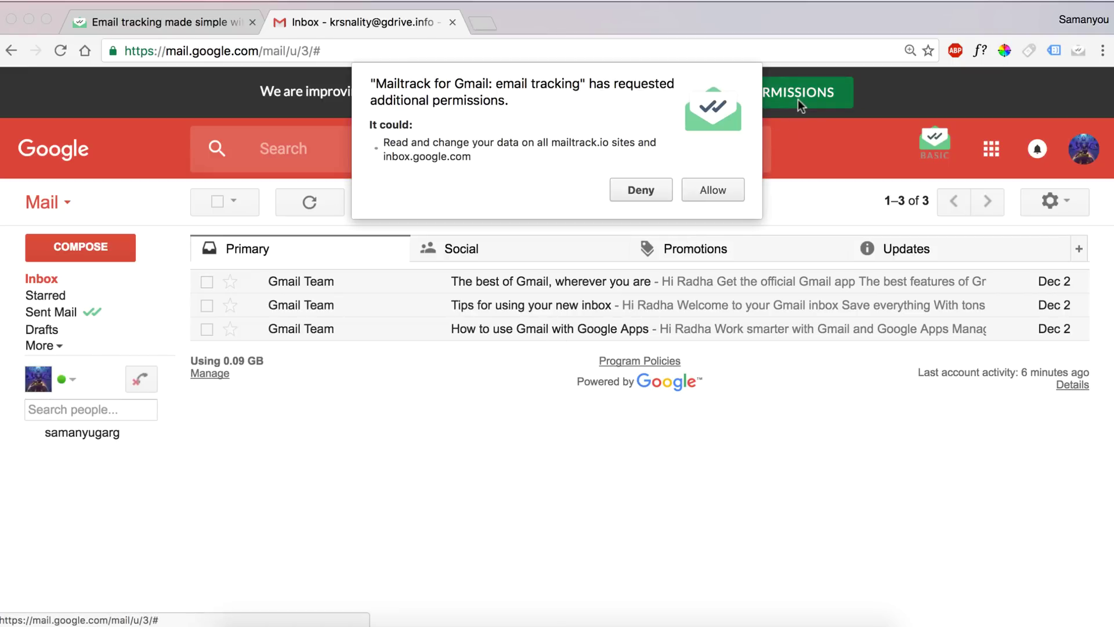
pyautogui.click(714, 193)
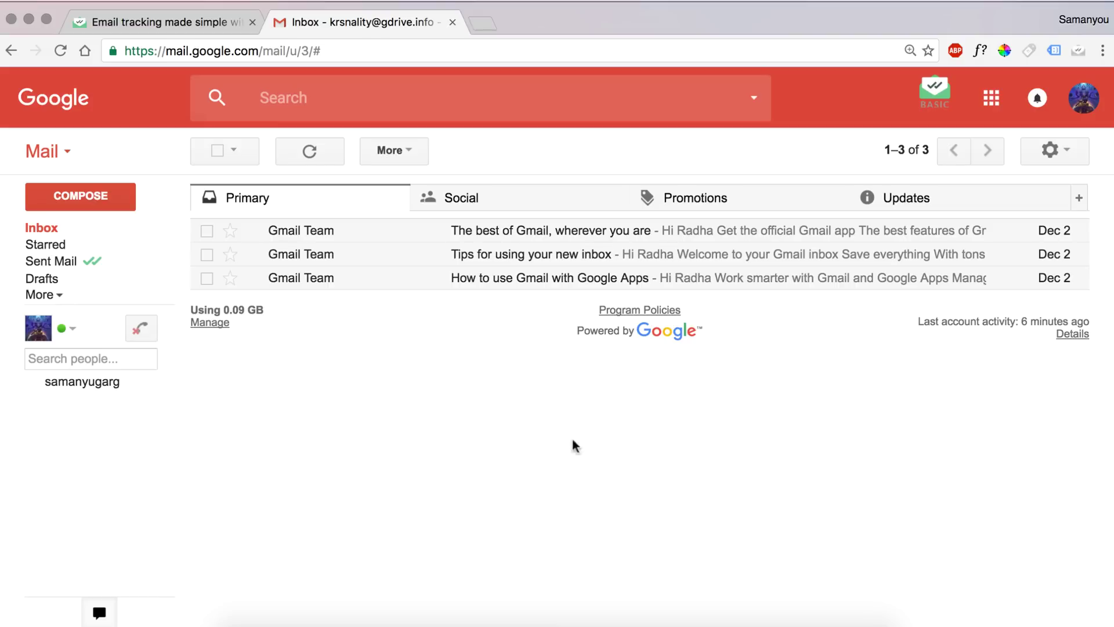
# Step: Draft an email to the suggested contact: subject 'Hey', body 'Hey! Whats up??', without the Mailtrack signature
pyautogui.click(108, 191)
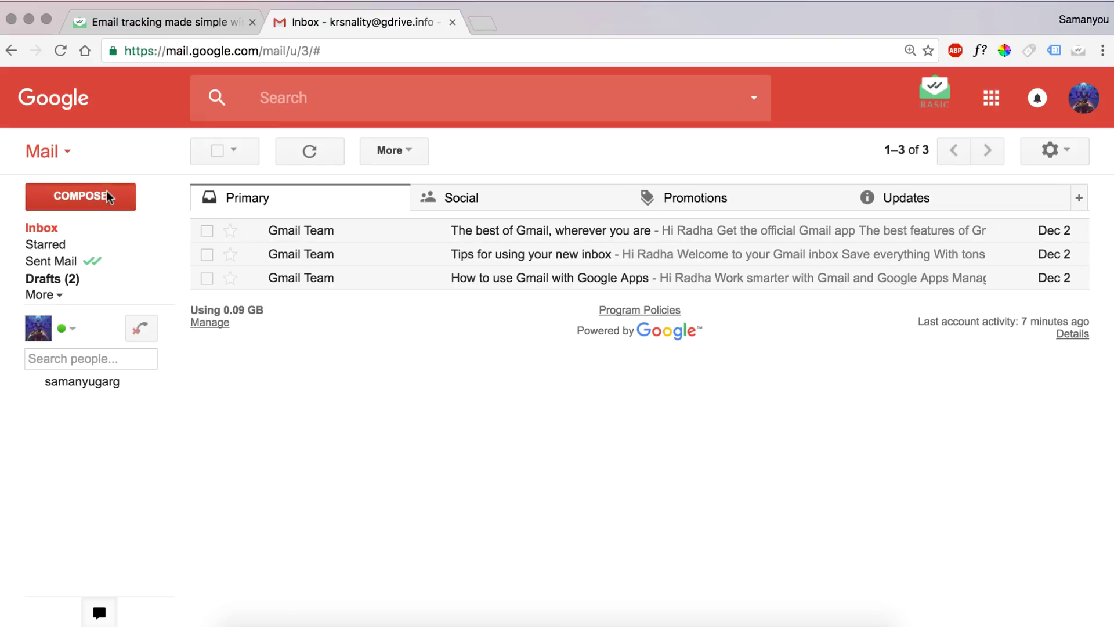
pyautogui.write('saman')
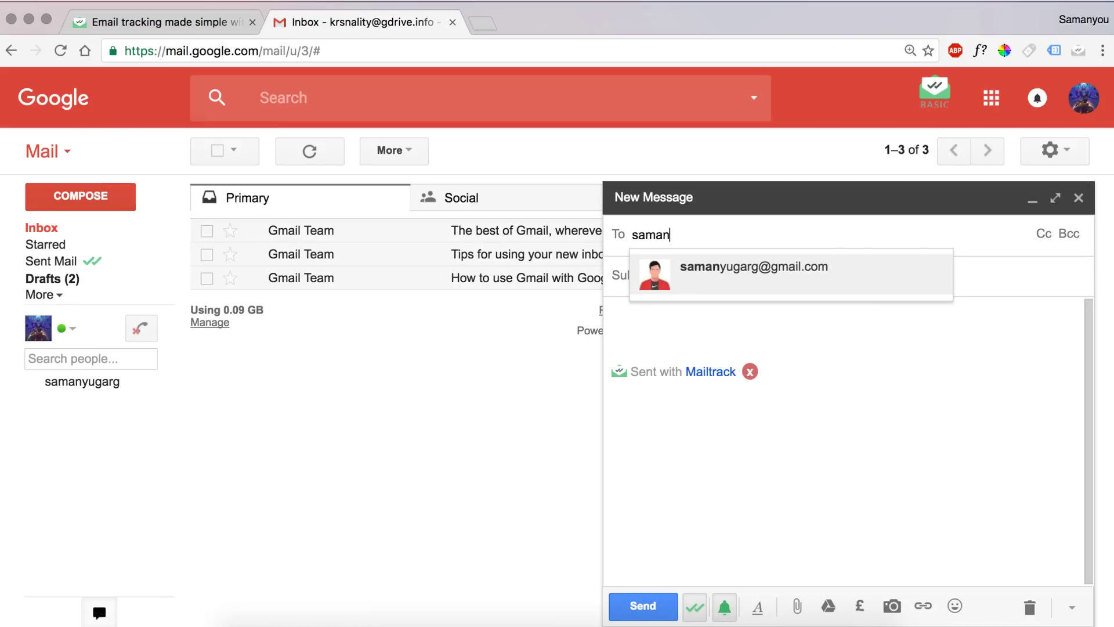
pyautogui.press('Return')
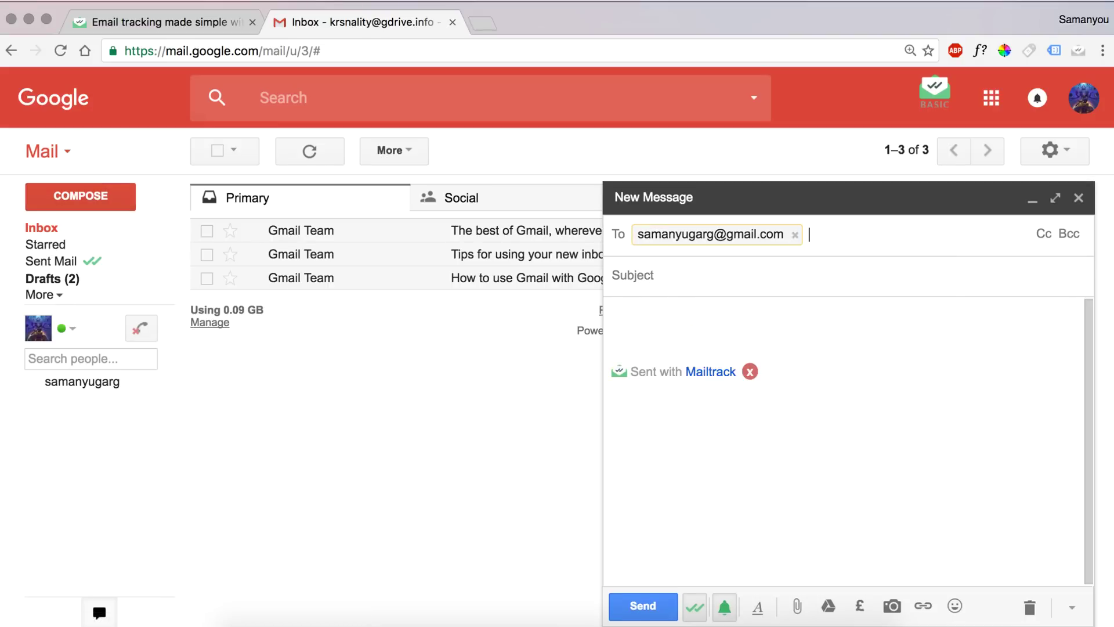
pyautogui.click(641, 274)
pyautogui.write('Hey')
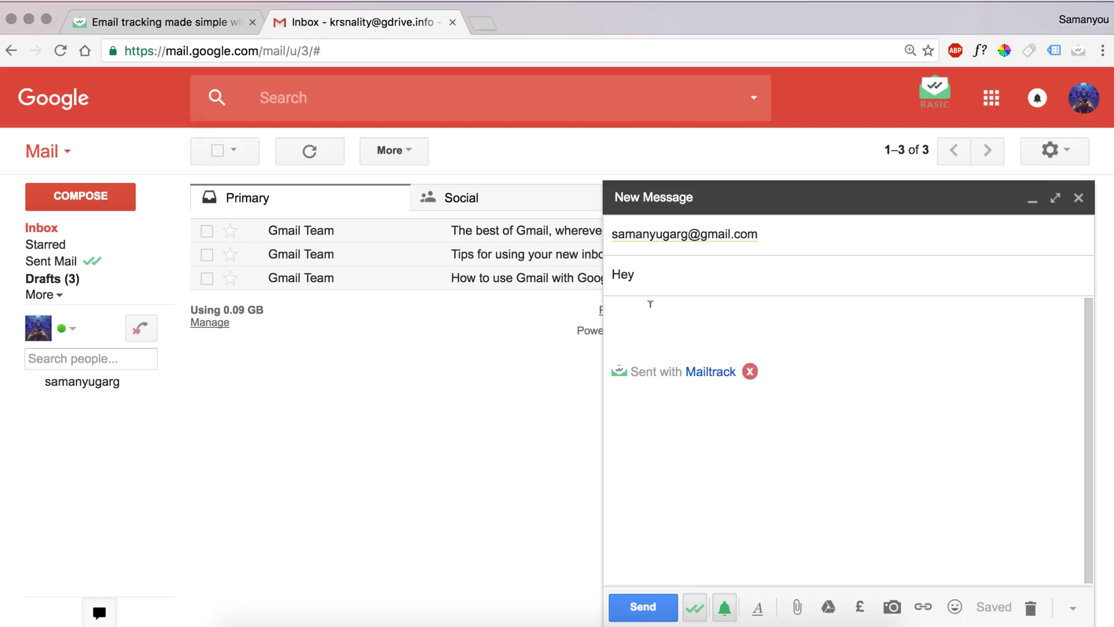
pyautogui.click(643, 314)
pyautogui.write('Hey!')
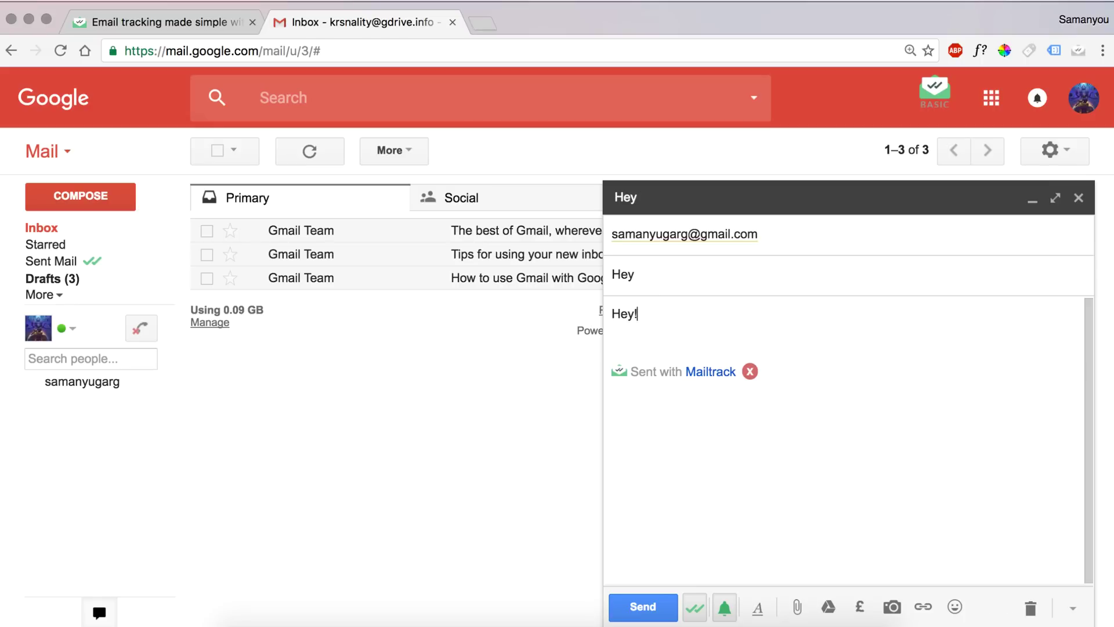
pyautogui.press('Return')
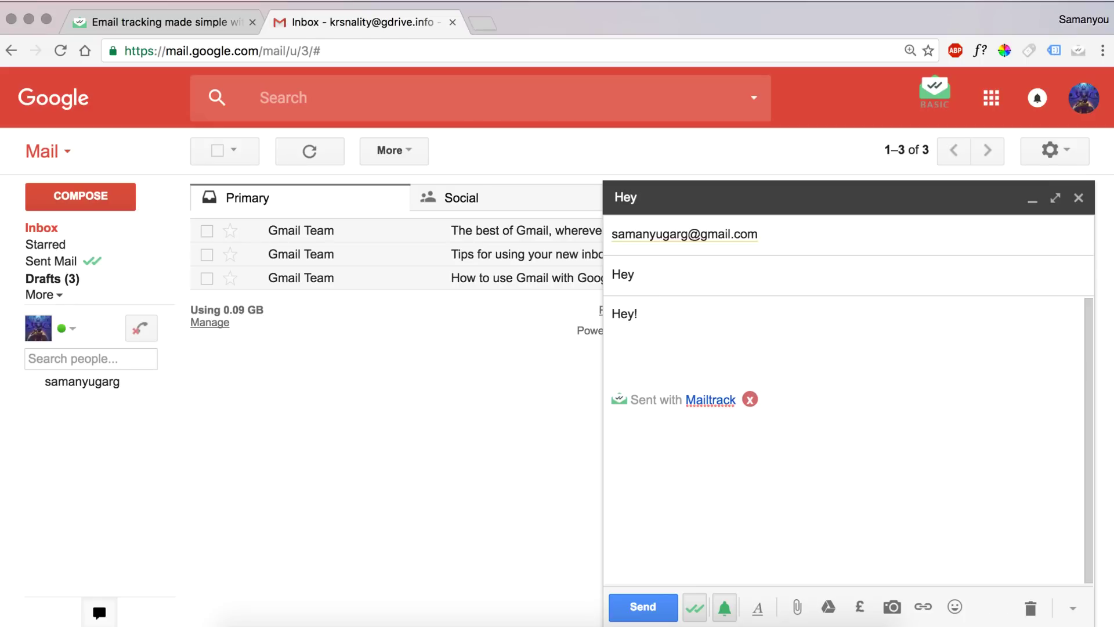
pyautogui.write('Whats up??')
pyautogui.click(759, 401)
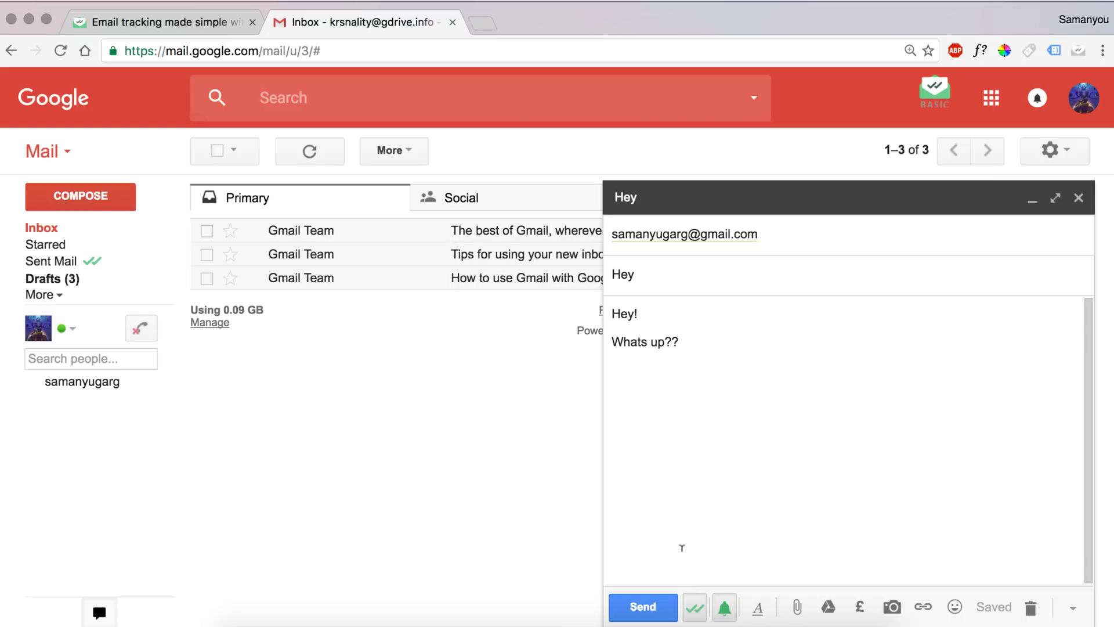
# Step: Send the 'Hey' email, check Sent Mail, and reload Gmail to refresh its read status
pyautogui.click(649, 607)
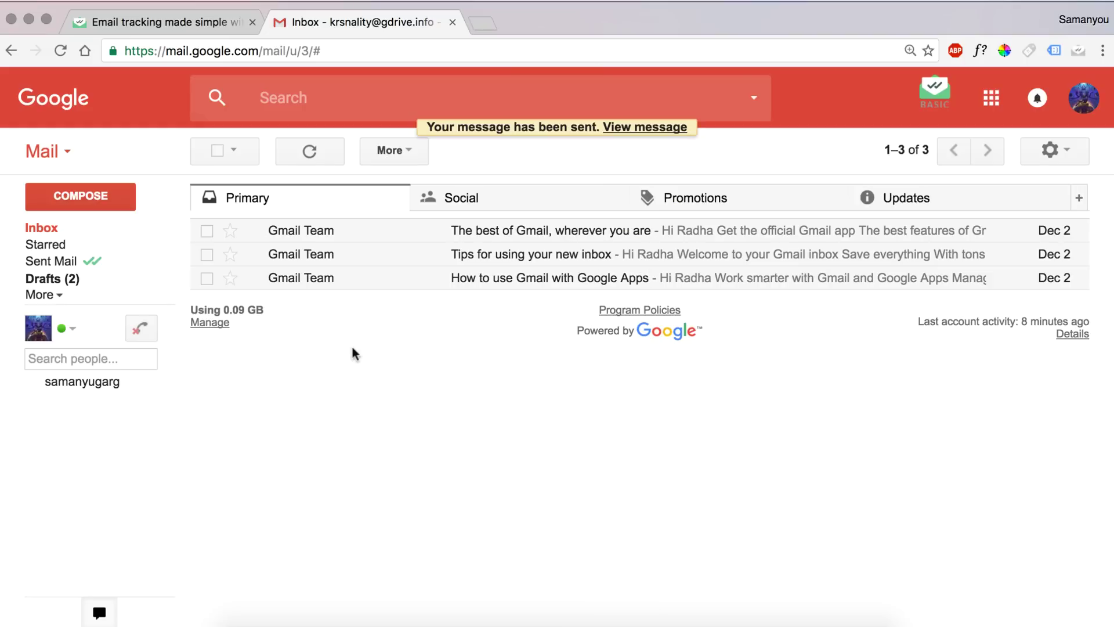
pyautogui.click(73, 261)
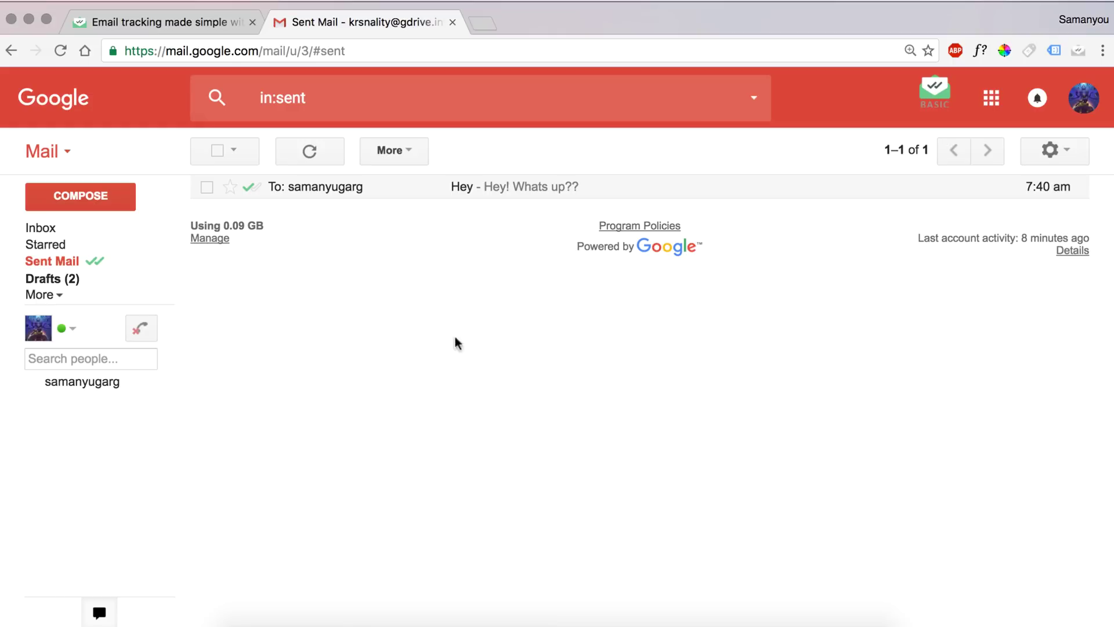
pyautogui.moveTo(251, 193)
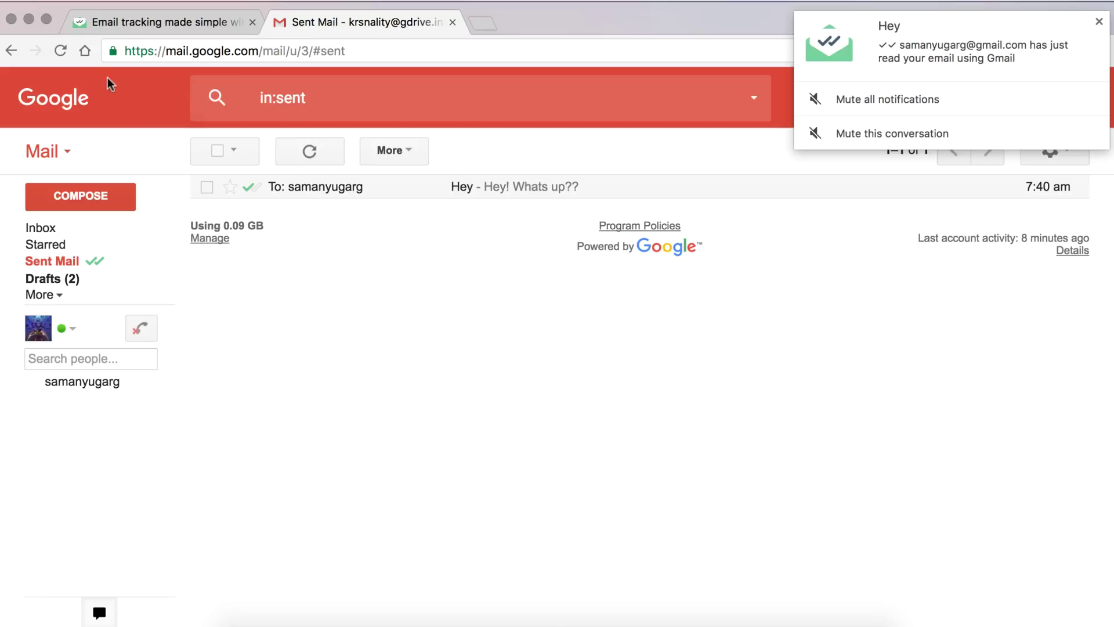
pyautogui.click(67, 55)
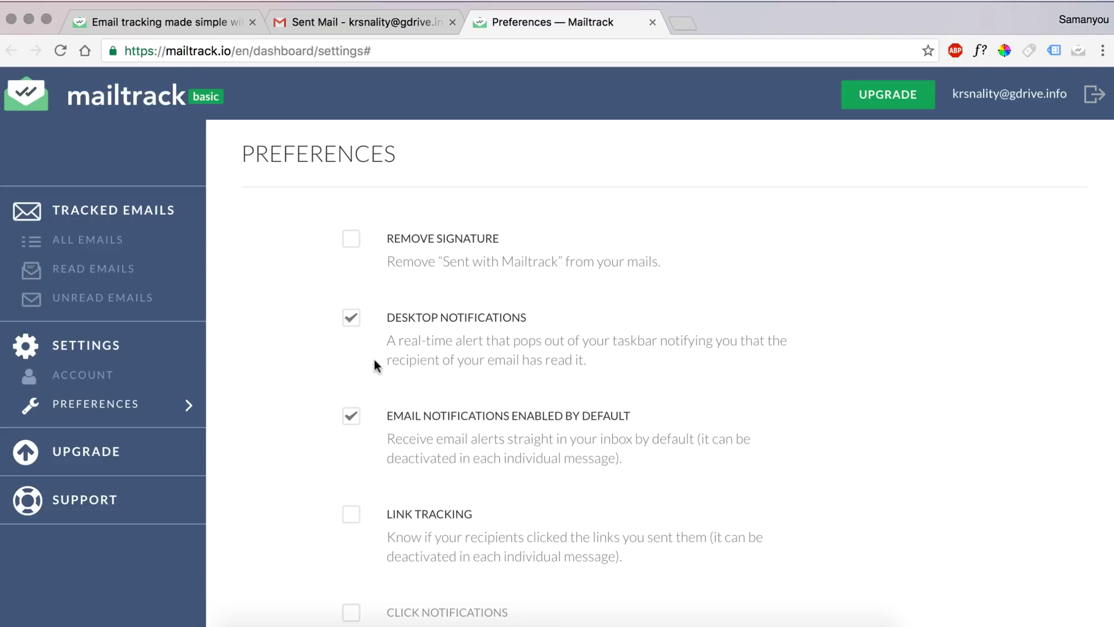
# Step: Scroll through the Mailtrack Preferences page to review the notification and daily report settings
pyautogui.scroll(-2, 374, 365)
pyautogui.scroll(-2, 377, 379)
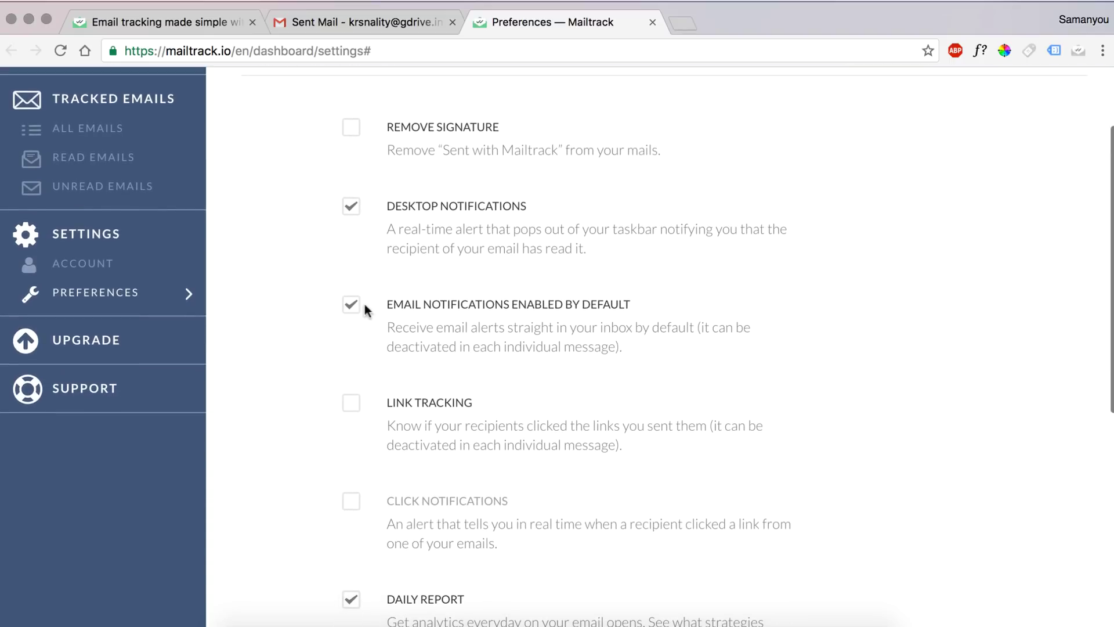
pyautogui.scroll(-3, 399, 414)
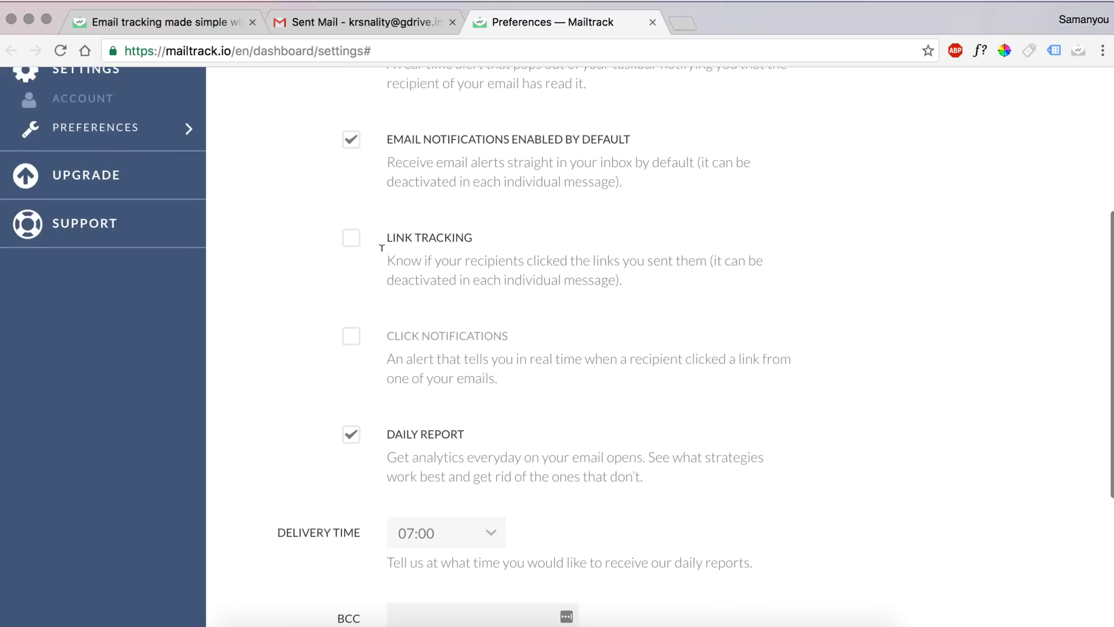
pyautogui.scroll(-5, 410, 317)
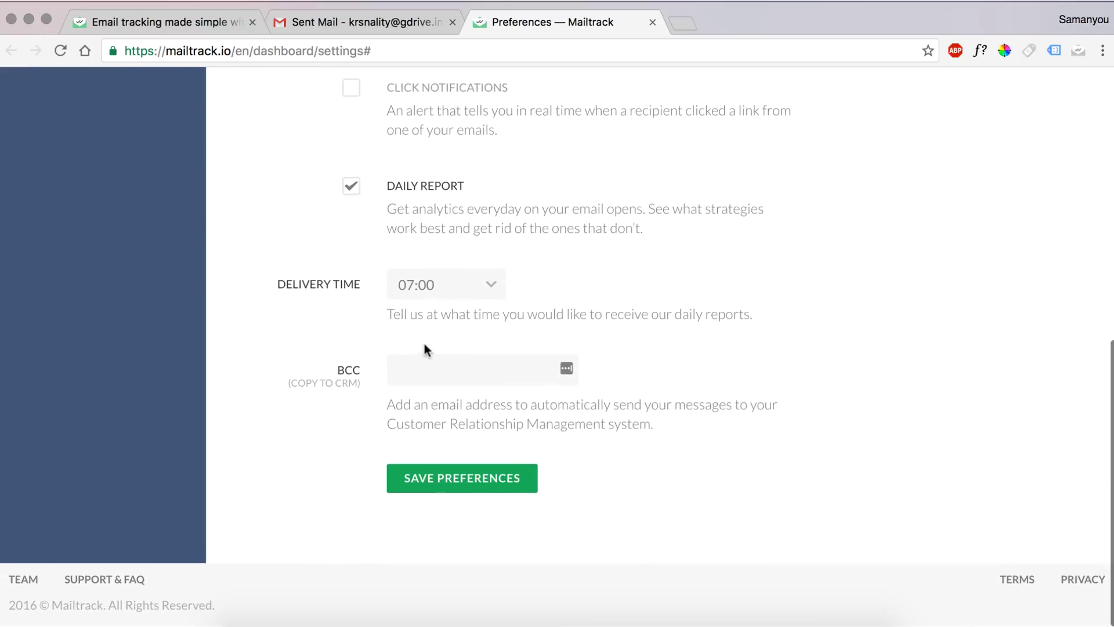
pyautogui.scroll(6, 525, 252)
pyautogui.scroll(3, 525, 249)
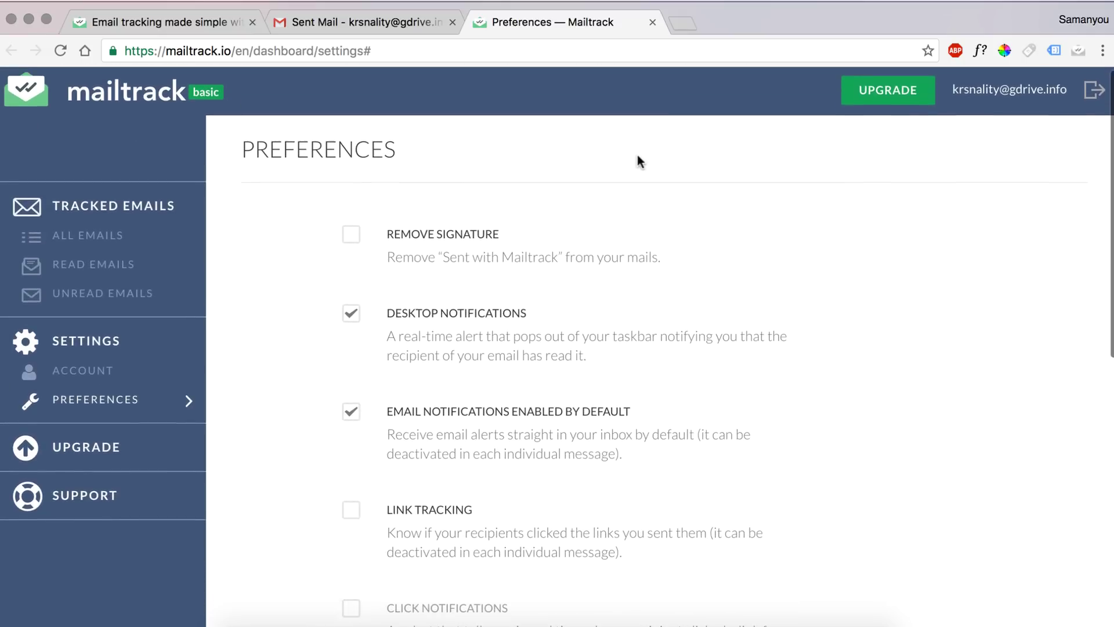
pyautogui.click(653, 23)
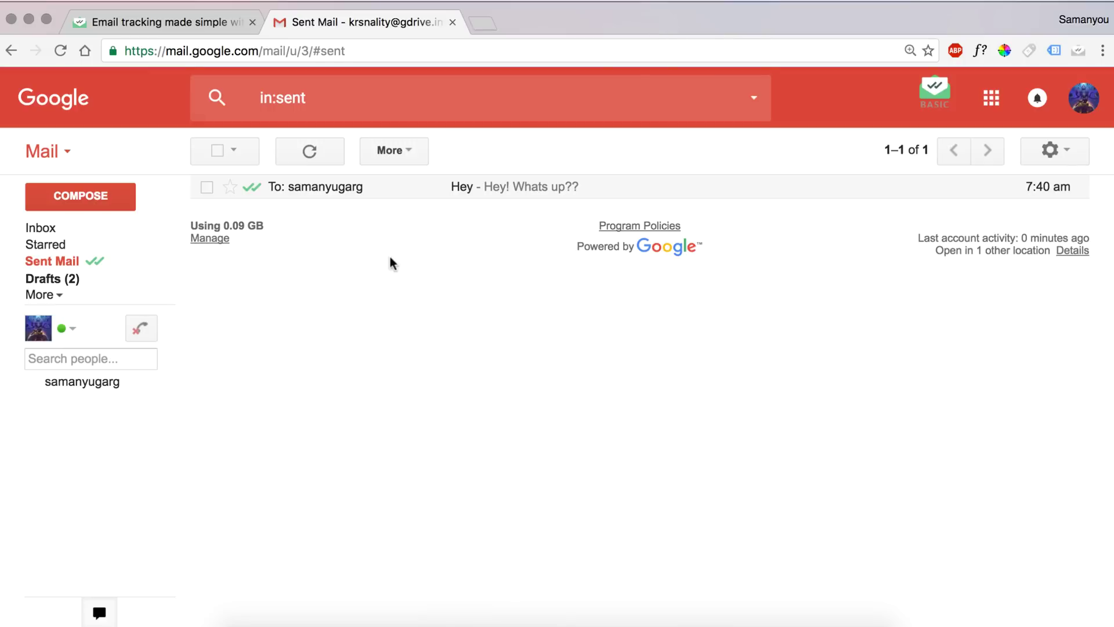